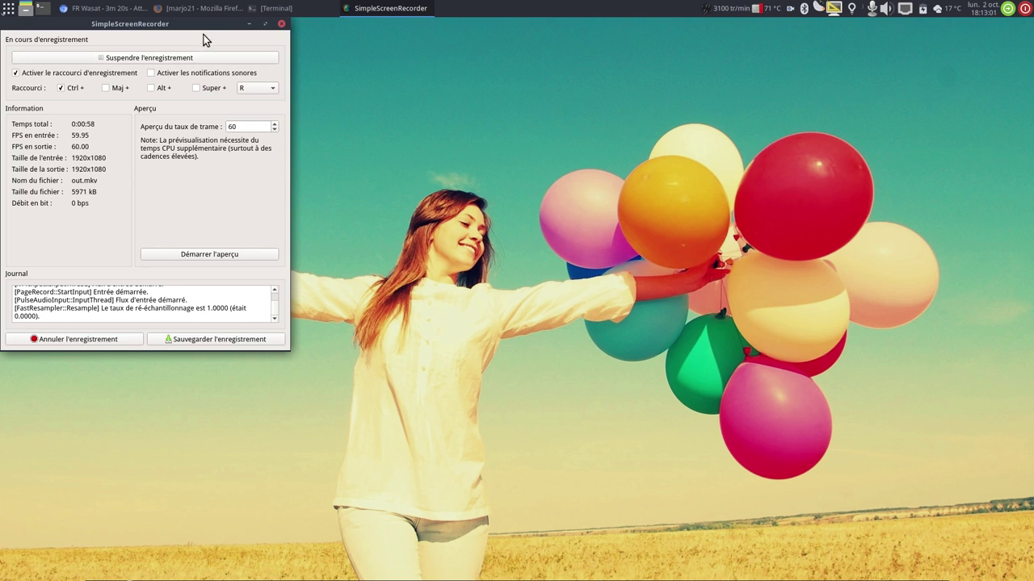
Switch to Firefox with the marjo21 links page and look through the Si bookmarks folder.
{"action": "left_click", "coordinate": [211, 8]}
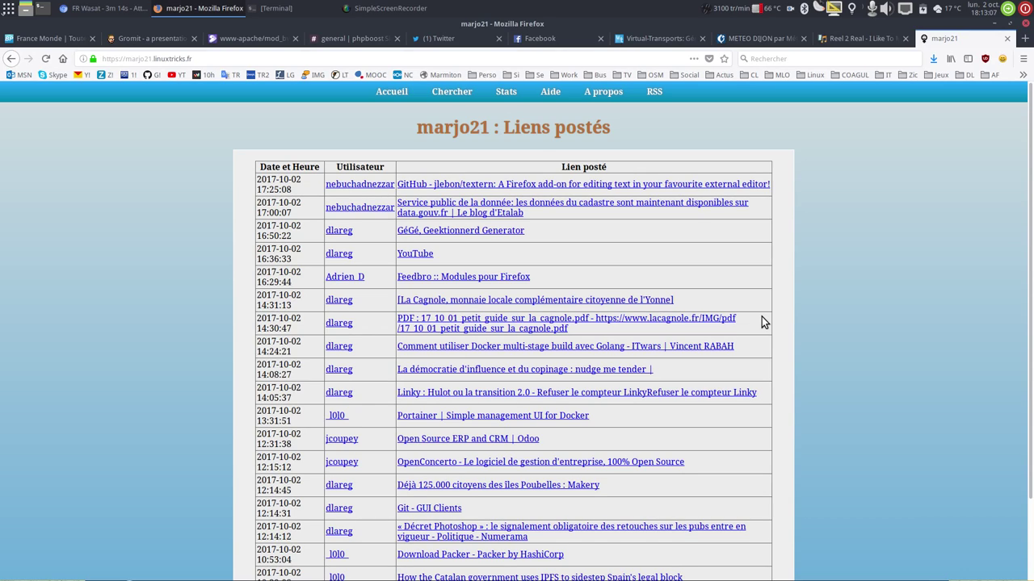
{"action": "left_click", "coordinate": [518, 77]}
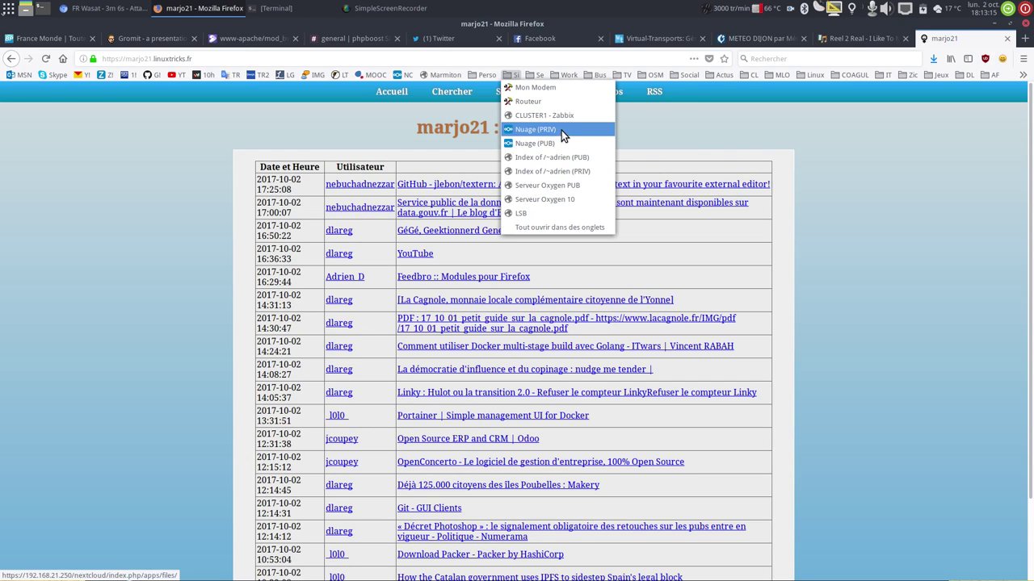
{"action": "left_click", "coordinate": [851, 154]}
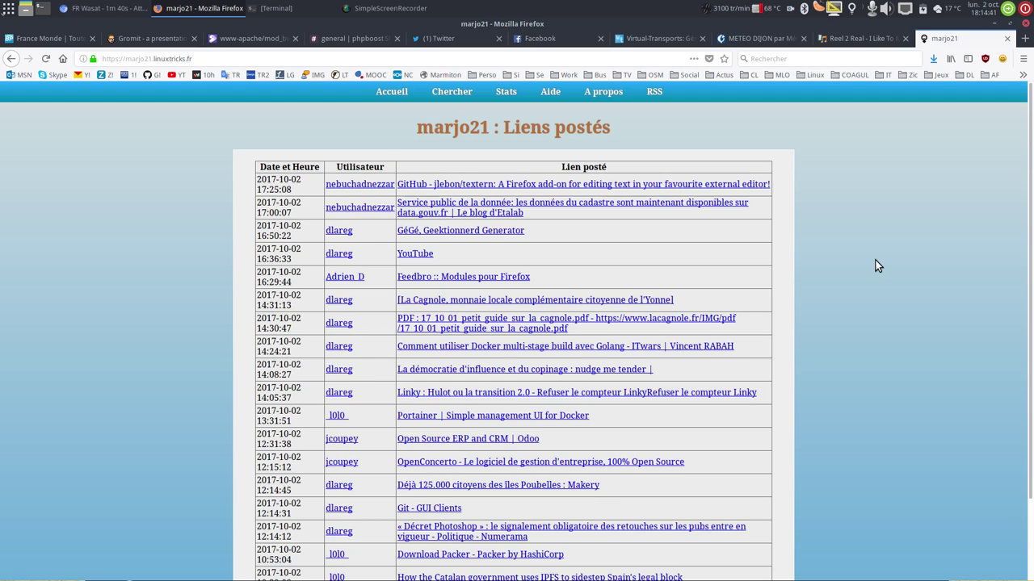
Switch to GIMP and create a new 640 x 400 px image.
{"action": "mouse_move", "coordinate": [333, 573]}
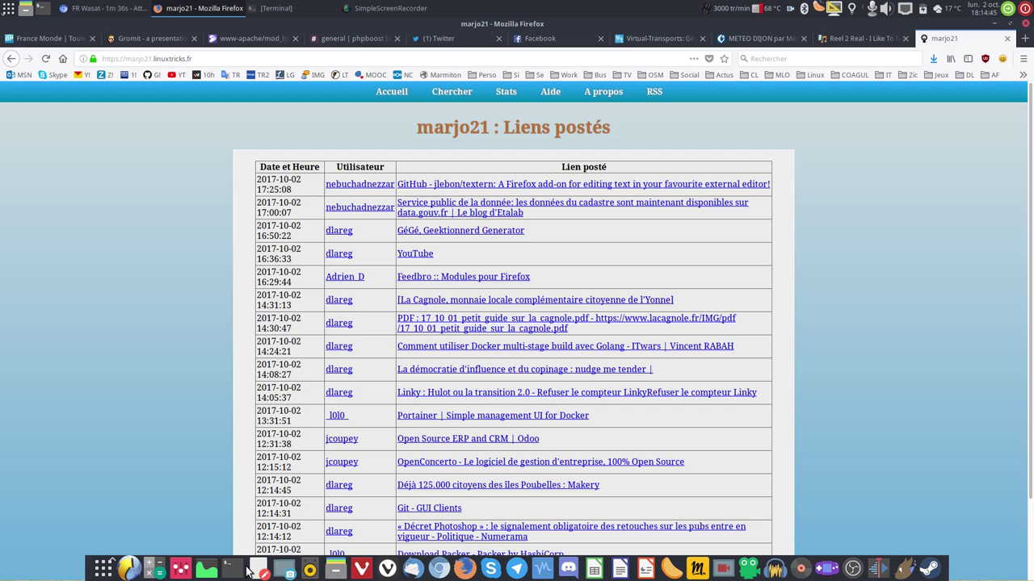
{"action": "left_click", "coordinate": [905, 568]}
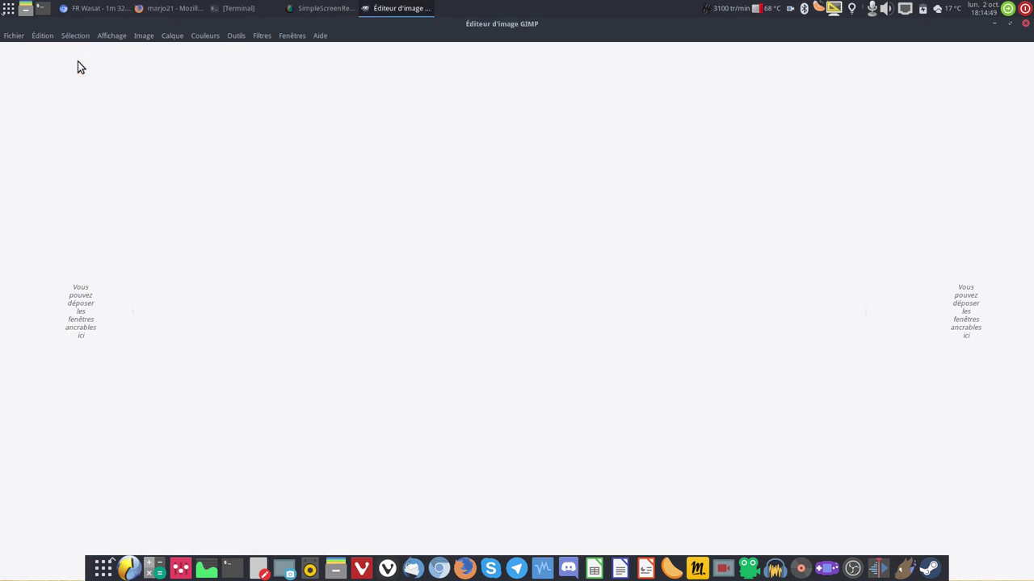
{"action": "left_click", "coordinate": [12, 36]}
{"action": "left_click", "coordinate": [25, 47]}
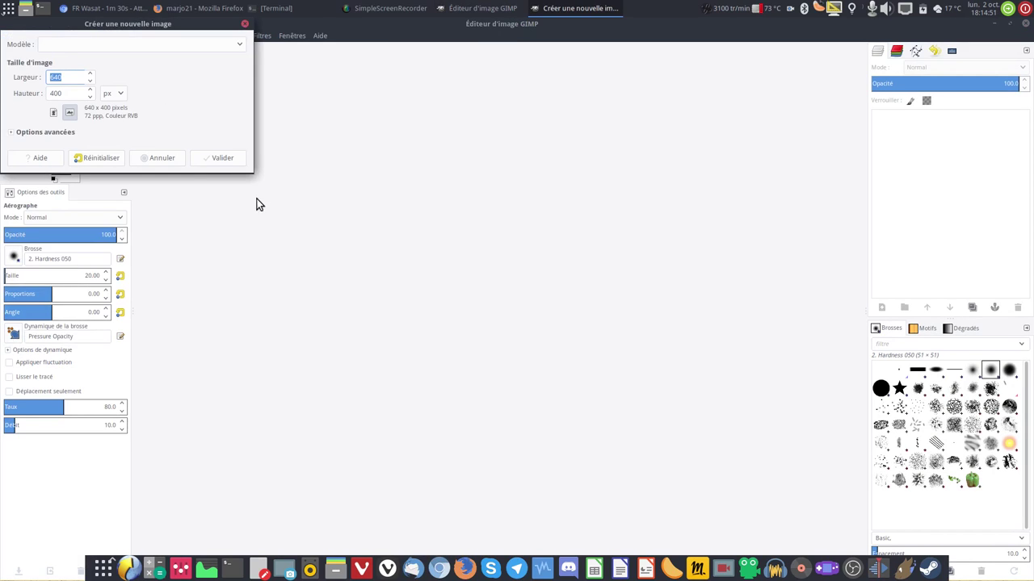
{"action": "left_click", "coordinate": [224, 158]}
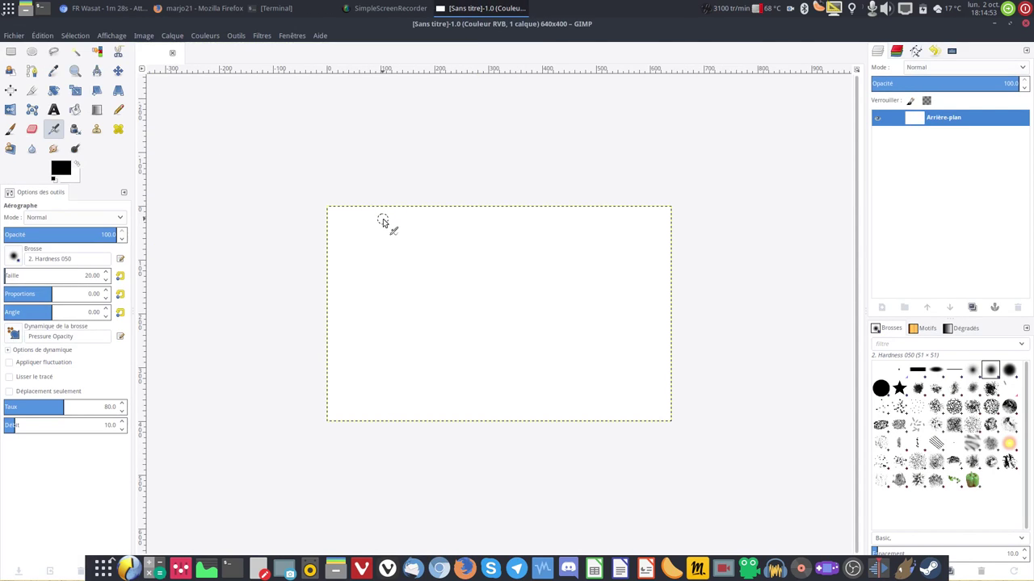
Draw a large black circle with the Pencil at size 14 and write LAN above it.
{"action": "scroll", "coordinate": [461, 205], "scroll_direction": "up", "scroll_amount": 2}
{"action": "scroll", "coordinate": [270, 161], "scroll_direction": "down", "scroll_amount": 1}
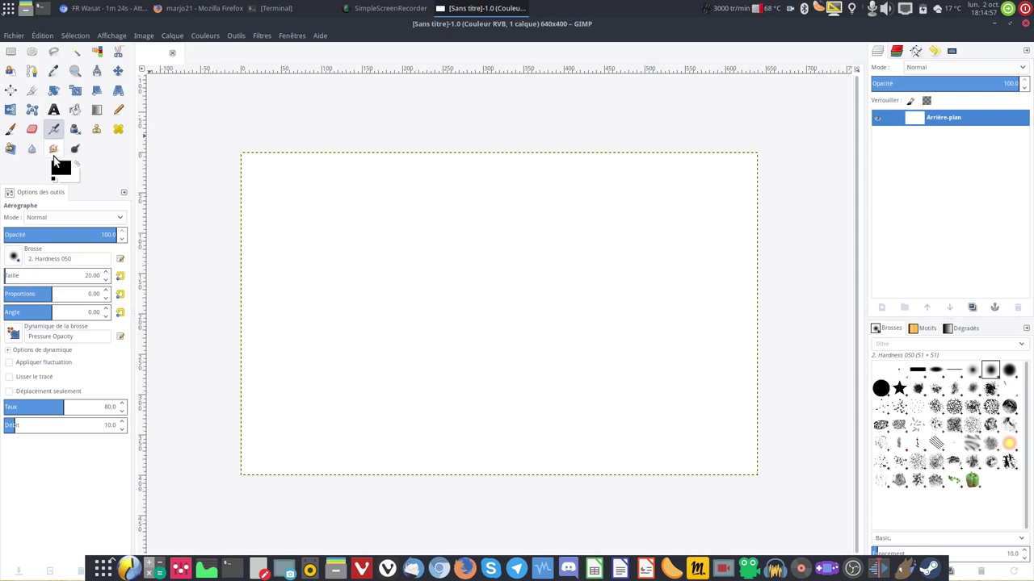
{"action": "left_click", "coordinate": [118, 109]}
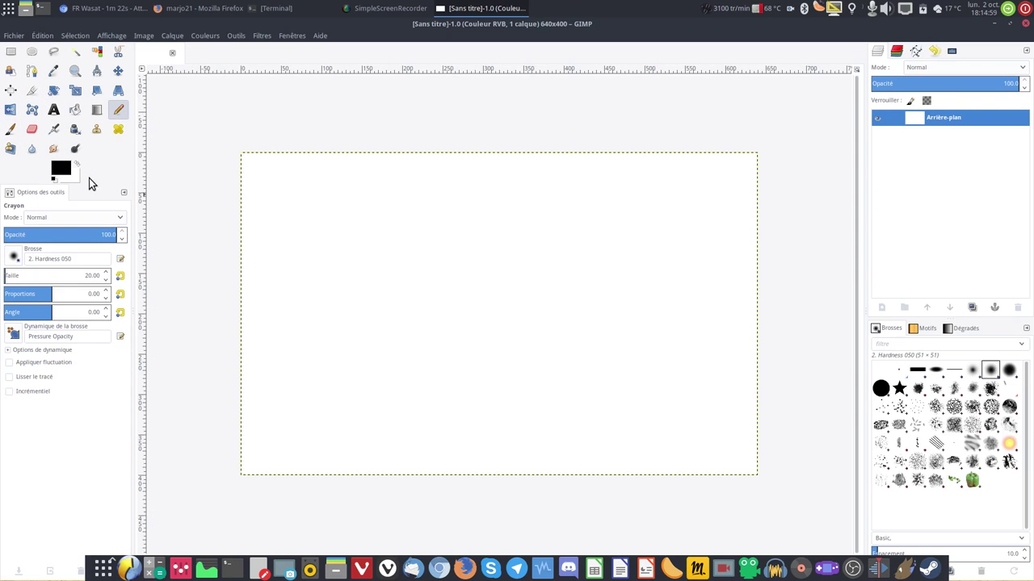
{"action": "mouse_move", "coordinate": [323, 216]}
{"action": "left_mouse_down"}
{"action": "mouse_move", "coordinate": [473, 347]}
{"action": "mouse_move", "coordinate": [307, 224]}
{"action": "left_mouse_up"}
{"action": "mouse_move", "coordinate": [308, 185]}
{"action": "left_mouse_down"}
{"action": "mouse_move", "coordinate": [331, 195]}
{"action": "mouse_move", "coordinate": [349, 180]}
{"action": "mouse_move", "coordinate": [370, 194]}
{"action": "mouse_move", "coordinate": [376, 179]}
{"action": "mouse_move", "coordinate": [425, 201]}
{"action": "mouse_move", "coordinate": [436, 170]}
{"action": "left_mouse_up"}
Draw a line from the LAN circle to a small box labelled SFR, with a line running from it to the canvas edge.
{"action": "mouse_move", "coordinate": [476, 297]}
{"action": "left_mouse_down"}
{"action": "mouse_move", "coordinate": [546, 281]}
{"action": "mouse_move", "coordinate": [550, 289]}
{"action": "left_mouse_up"}
{"action": "mouse_move", "coordinate": [548, 234]}
{"action": "left_mouse_down"}
{"action": "mouse_move", "coordinate": [600, 240]}
{"action": "mouse_move", "coordinate": [563, 300]}
{"action": "mouse_move", "coordinate": [549, 257]}
{"action": "left_mouse_up"}
{"action": "mouse_move", "coordinate": [571, 178]}
{"action": "left_mouse_down"}
{"action": "mouse_move", "coordinate": [551, 214]}
{"action": "mouse_move", "coordinate": [578, 215]}
{"action": "mouse_move", "coordinate": [604, 179]}
{"action": "mouse_move", "coordinate": [599, 197]}
{"action": "left_mouse_up"}
{"action": "left_click_drag", "start_coordinate": [616, 176], "coordinate": [615, 214]}
{"action": "left_click_drag", "start_coordinate": [617, 176], "coordinate": [644, 211]}
{"action": "left_click_drag", "start_coordinate": [603, 271], "coordinate": [793, 254]}
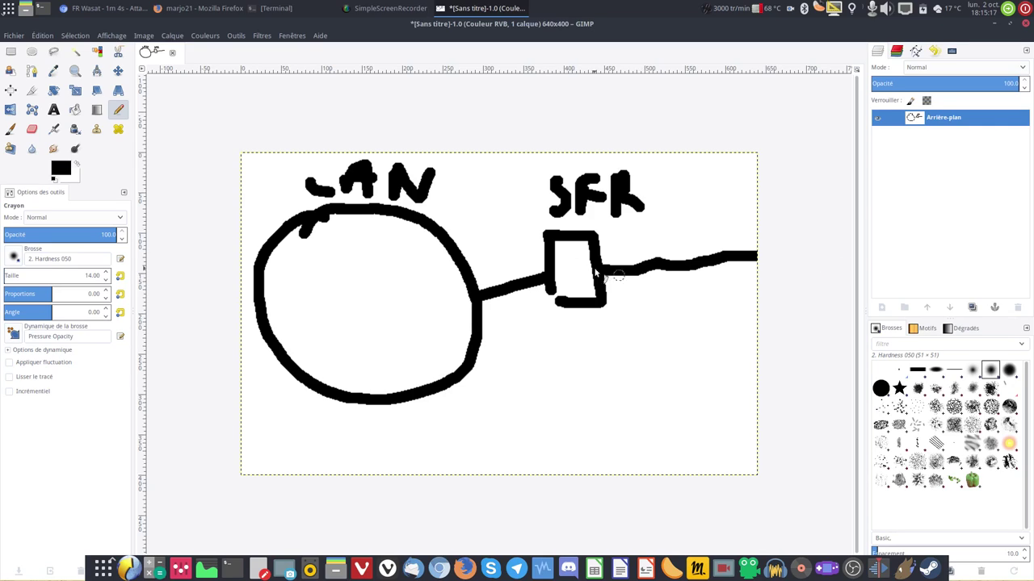
Erase the SFR box, its label and its lines with a rectangular selection, then clear the selection.
{"action": "left_click", "coordinate": [11, 51]}
{"action": "mouse_move", "coordinate": [495, 133]}
{"action": "left_mouse_down"}
{"action": "mouse_move", "coordinate": [667, 329]}
{"action": "mouse_move", "coordinate": [849, 387]}
{"action": "left_mouse_up"}
{"action": "key", "text": "Delete"}
{"action": "left_click", "coordinate": [496, 443]}
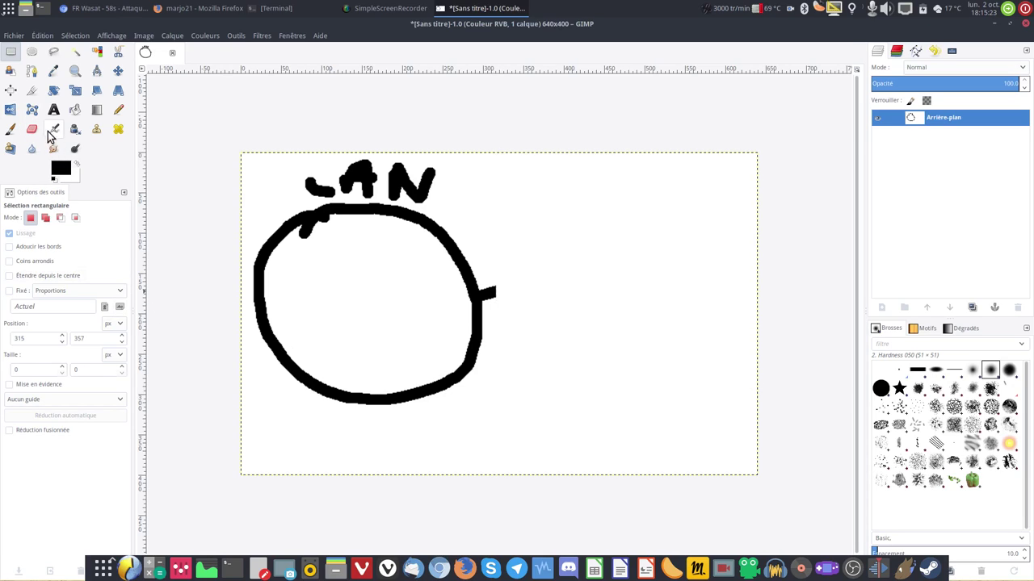
Draw a box at the canvas's far edge with the Pencil, writing SFR above it and letters below it.
{"action": "left_click", "coordinate": [118, 110]}
{"action": "mouse_move", "coordinate": [699, 252]}
{"action": "left_mouse_down"}
{"action": "mouse_move", "coordinate": [710, 296]}
{"action": "mouse_move", "coordinate": [761, 268]}
{"action": "mouse_move", "coordinate": [700, 332]}
{"action": "mouse_move", "coordinate": [727, 253]}
{"action": "left_mouse_up"}
{"action": "mouse_move", "coordinate": [697, 199]}
{"action": "left_mouse_down"}
{"action": "mouse_move", "coordinate": [686, 228]}
{"action": "mouse_move", "coordinate": [737, 235]}
{"action": "mouse_move", "coordinate": [733, 211]}
{"action": "mouse_move", "coordinate": [757, 229]}
{"action": "mouse_move", "coordinate": [762, 212]}
{"action": "left_mouse_up"}
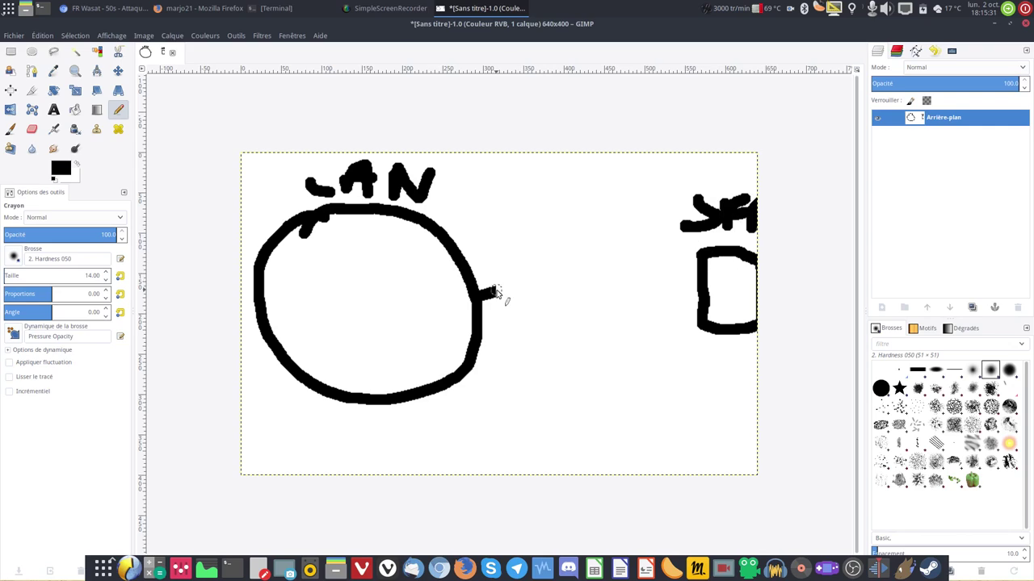
{"action": "left_click_drag", "start_coordinate": [744, 353], "coordinate": [718, 392]}
Draw a box between the LAN circle and the SFR box, link it to both, and circle it.
{"action": "left_click_drag", "start_coordinate": [487, 293], "coordinate": [545, 291]}
{"action": "mouse_move", "coordinate": [548, 239]}
{"action": "left_mouse_down"}
{"action": "mouse_move", "coordinate": [557, 330]}
{"action": "mouse_move", "coordinate": [616, 240]}
{"action": "mouse_move", "coordinate": [629, 340]}
{"action": "mouse_move", "coordinate": [566, 337]}
{"action": "left_mouse_up"}
{"action": "left_click_drag", "start_coordinate": [536, 290], "coordinate": [560, 290]}
{"action": "left_click_drag", "start_coordinate": [633, 284], "coordinate": [698, 283]}
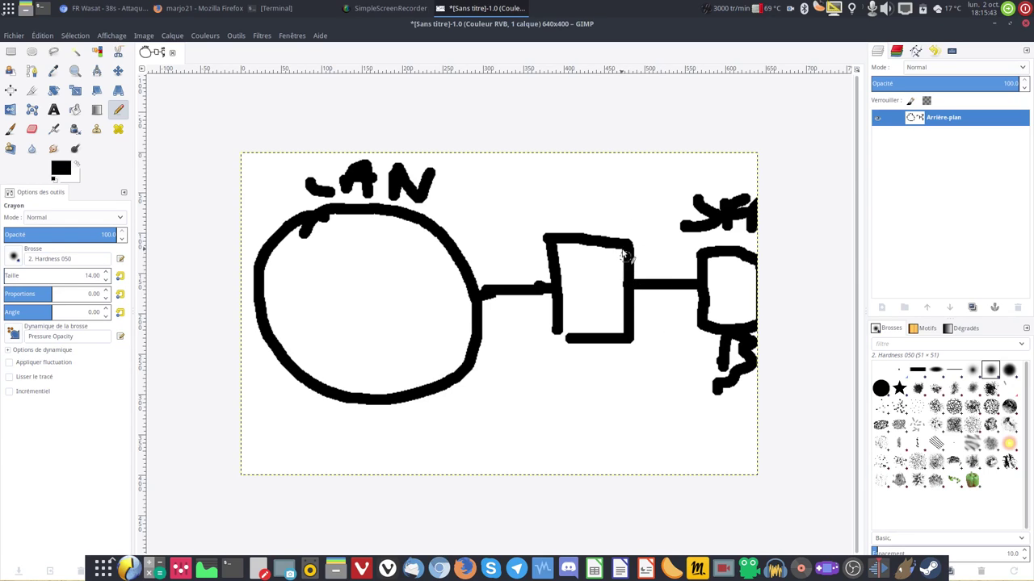
{"action": "mouse_move", "coordinate": [598, 198]}
{"action": "left_mouse_down"}
{"action": "mouse_move", "coordinate": [651, 333]}
{"action": "mouse_move", "coordinate": [557, 169]}
{"action": "left_mouse_up"}
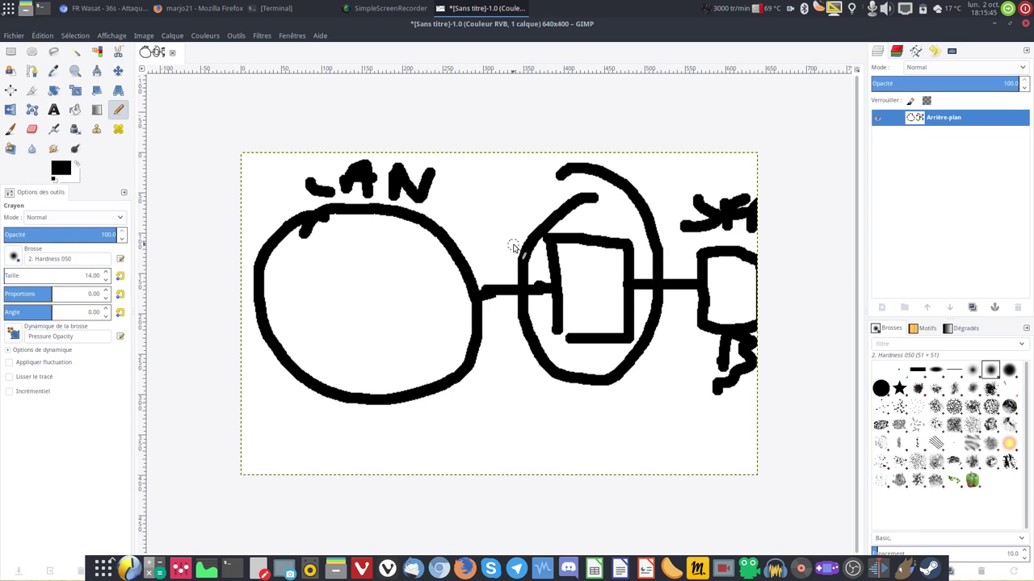
Quit GIMP and discard the unsaved network drawing.
{"action": "left_click", "coordinate": [1024, 24]}
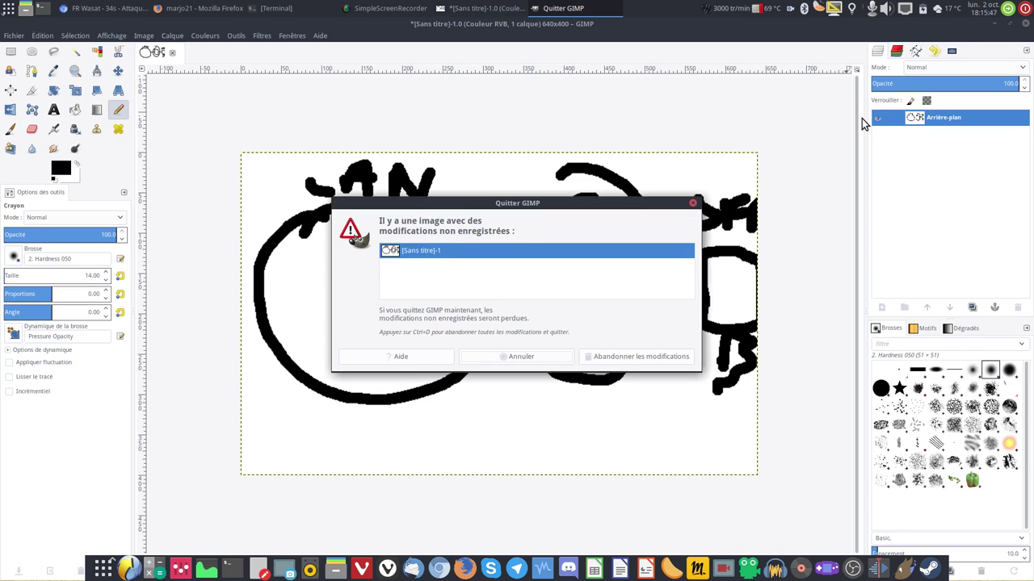
{"action": "left_click", "coordinate": [625, 361]}
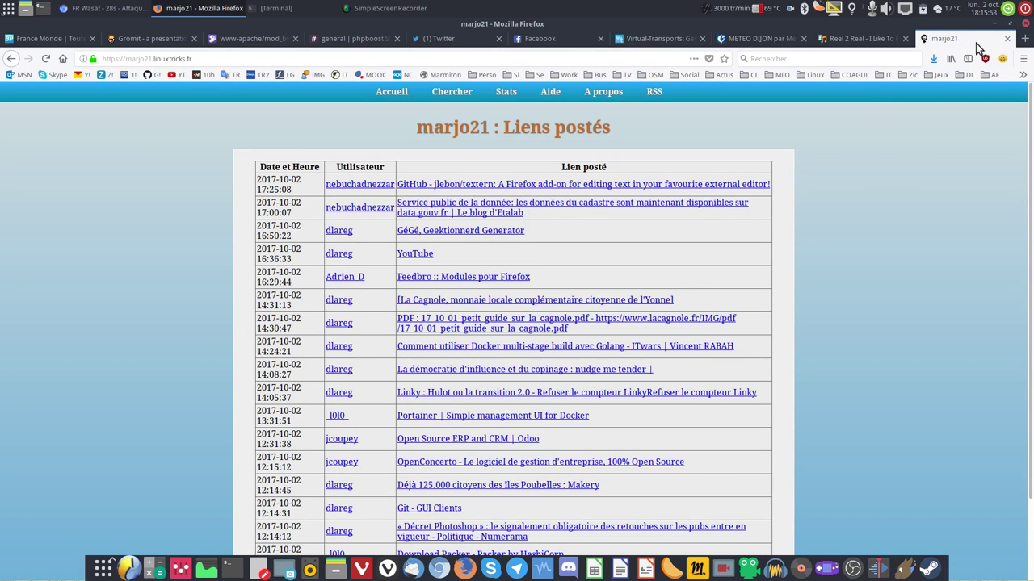
Open the router's administration page in a new browser tab from the Routeur bookmark in the Si folder.
{"action": "left_click", "coordinate": [1025, 38]}
{"action": "left_click", "coordinate": [511, 76]}
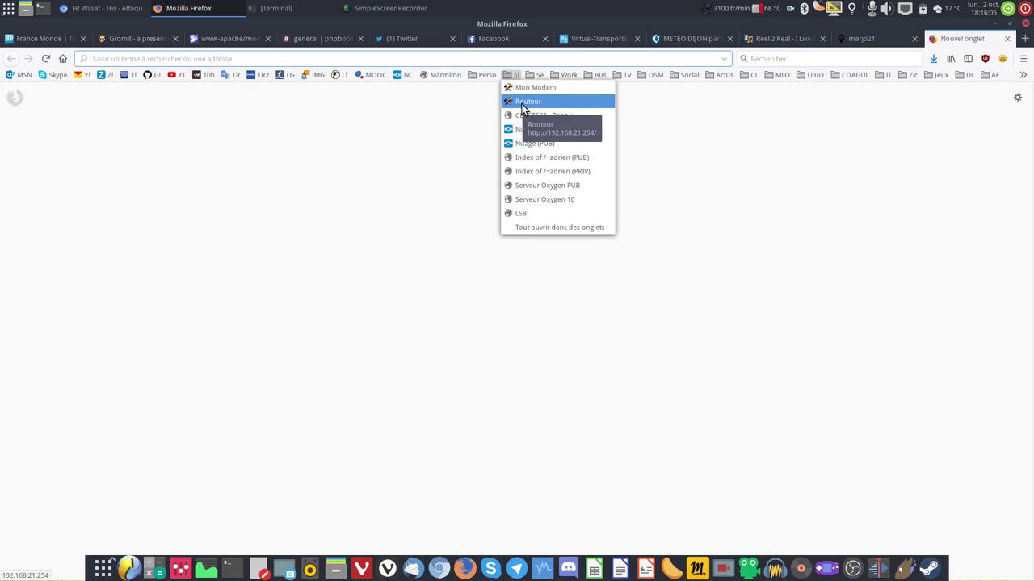
{"action": "left_click", "coordinate": [527, 101]}
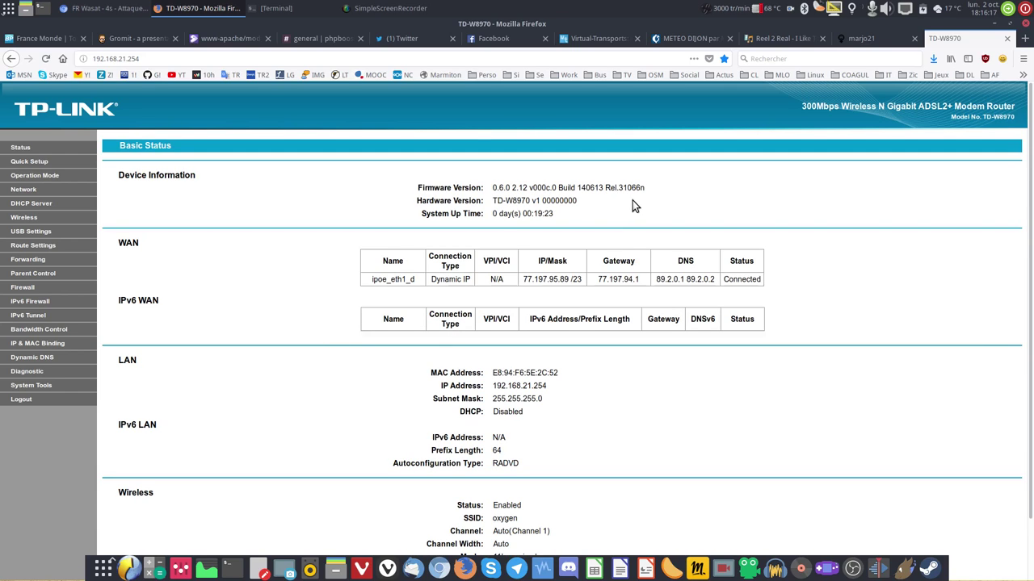
Examine the router's LAN IP address and wireless details on the Basic Status page.
{"action": "left_click_drag", "start_coordinate": [492, 388], "coordinate": [633, 376]}
{"action": "scroll", "coordinate": [610, 388], "scroll_direction": "down", "scroll_amount": 1}
{"action": "scroll", "coordinate": [538, 388], "scroll_direction": "down", "scroll_amount": 1}
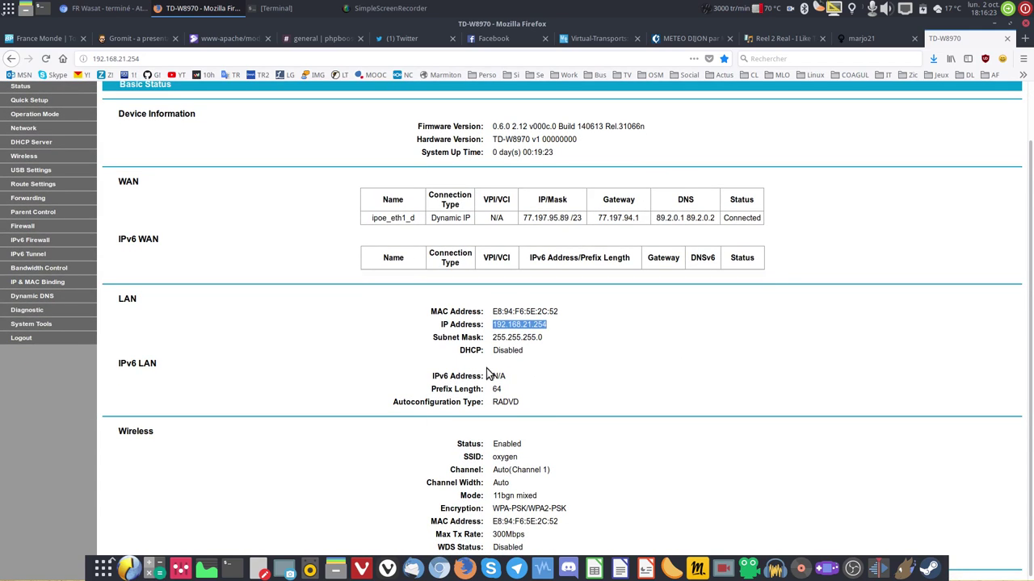
{"action": "left_click", "coordinate": [638, 358]}
{"action": "scroll", "coordinate": [662, 303], "scroll_direction": "up", "scroll_amount": 2}
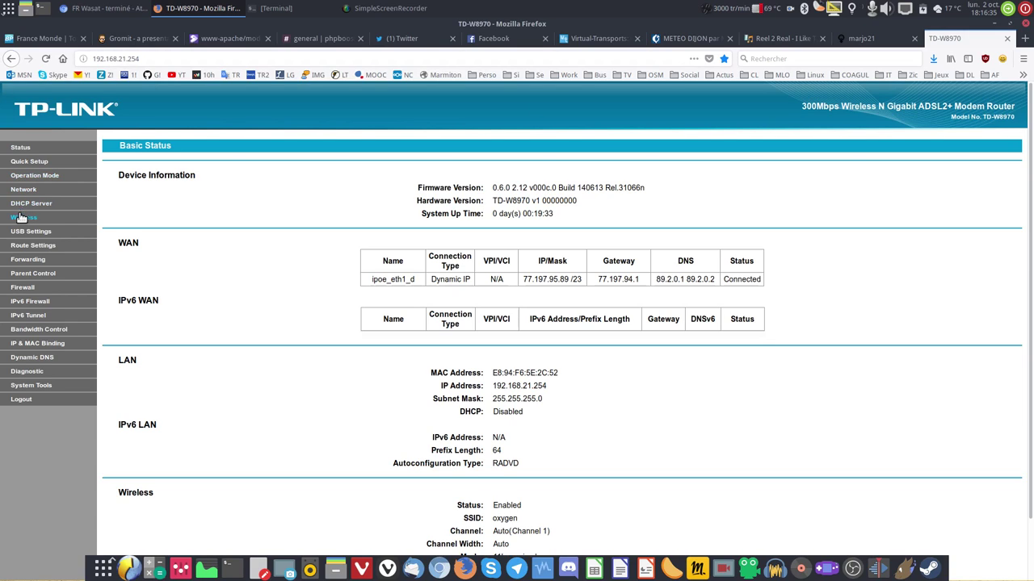
Review the router's virtual server rules, highlighting the port 443 rule, and compare it with the marjo21 site's address.
{"action": "left_click", "coordinate": [32, 260]}
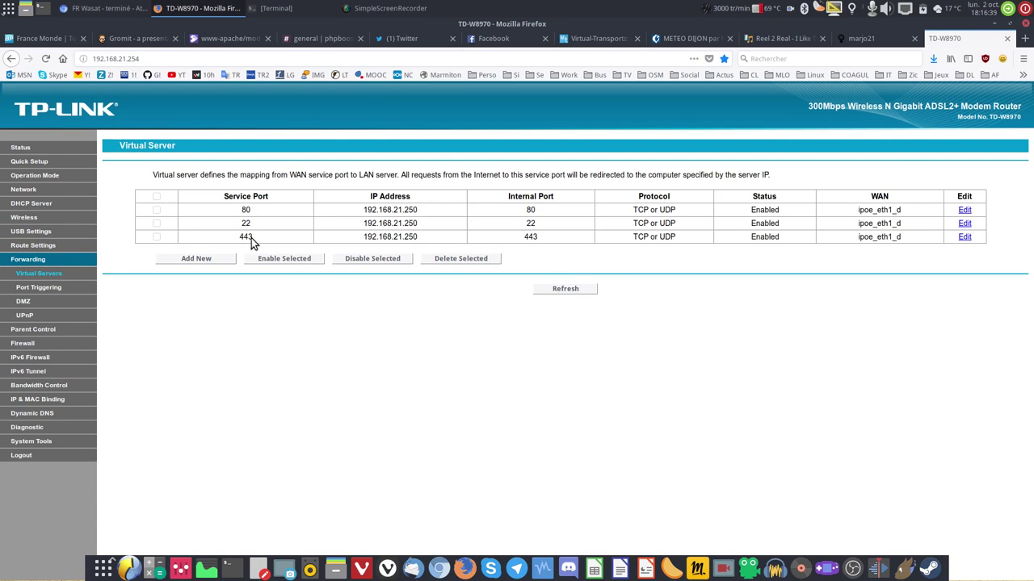
{"action": "left_click_drag", "start_coordinate": [239, 237], "coordinate": [451, 238]}
{"action": "left_click", "coordinate": [471, 236]}
{"action": "left_click", "coordinate": [856, 40]}
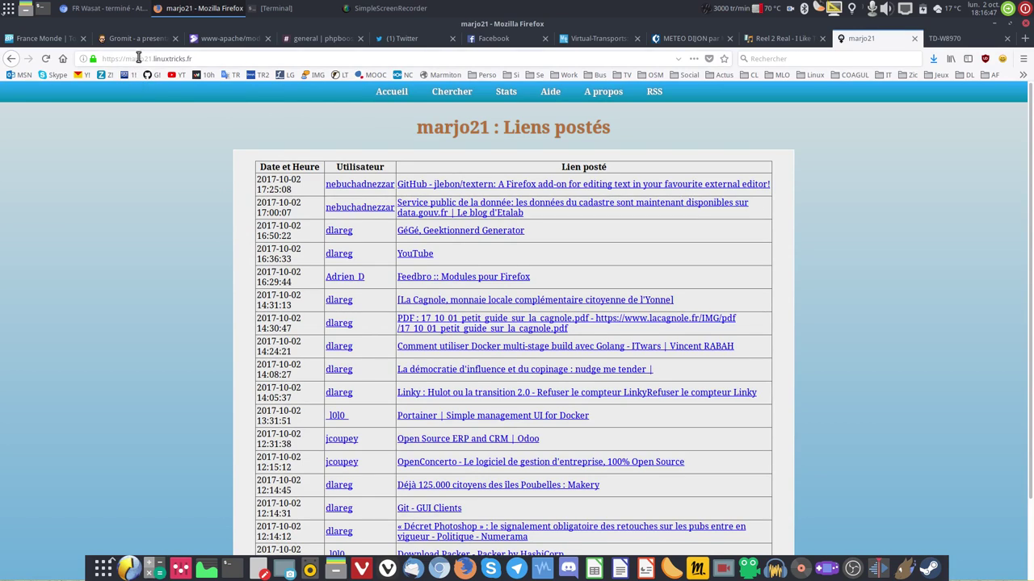
{"action": "left_click", "coordinate": [949, 38]}
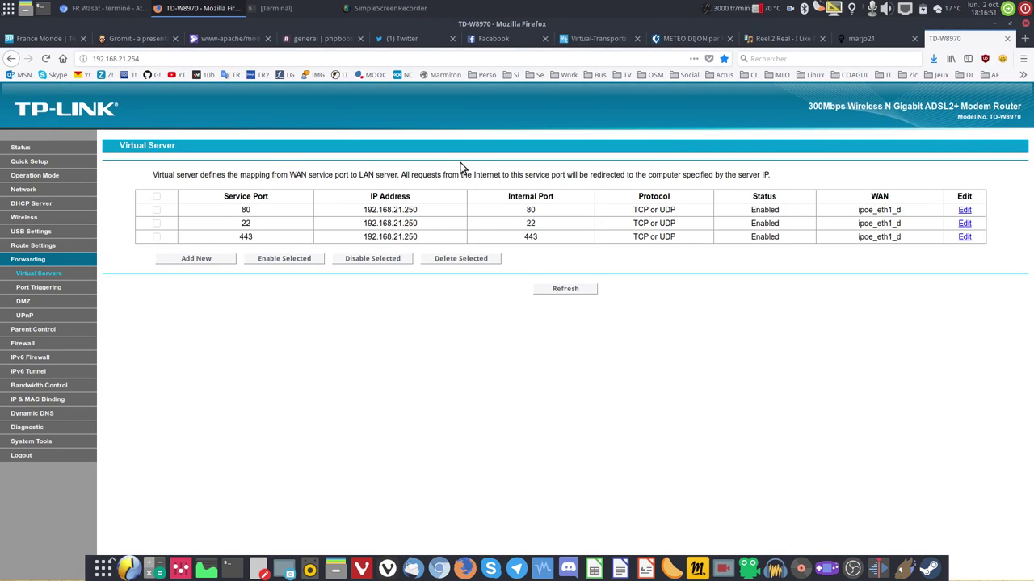
Return to the router's Basic Status page to examine the WAN connection details.
{"action": "left_click", "coordinate": [28, 161]}
{"action": "left_click", "coordinate": [26, 152]}
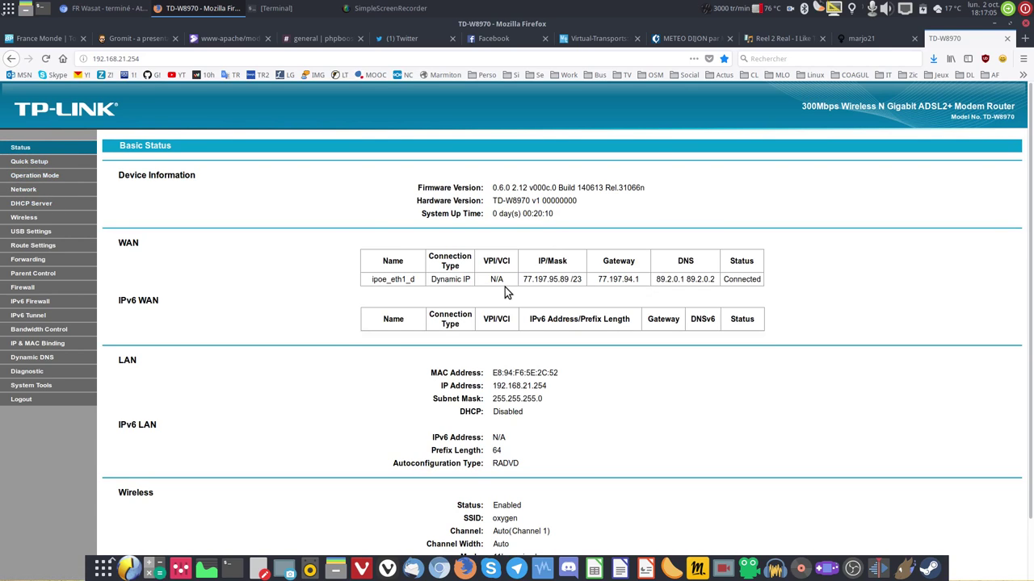
Search the web for speedtest in a new tab and open the beta.speedtest.net result.
{"action": "left_click", "coordinate": [1024, 38]}
{"action": "left_click", "coordinate": [771, 62]}
{"action": "type", "text": "spee"}
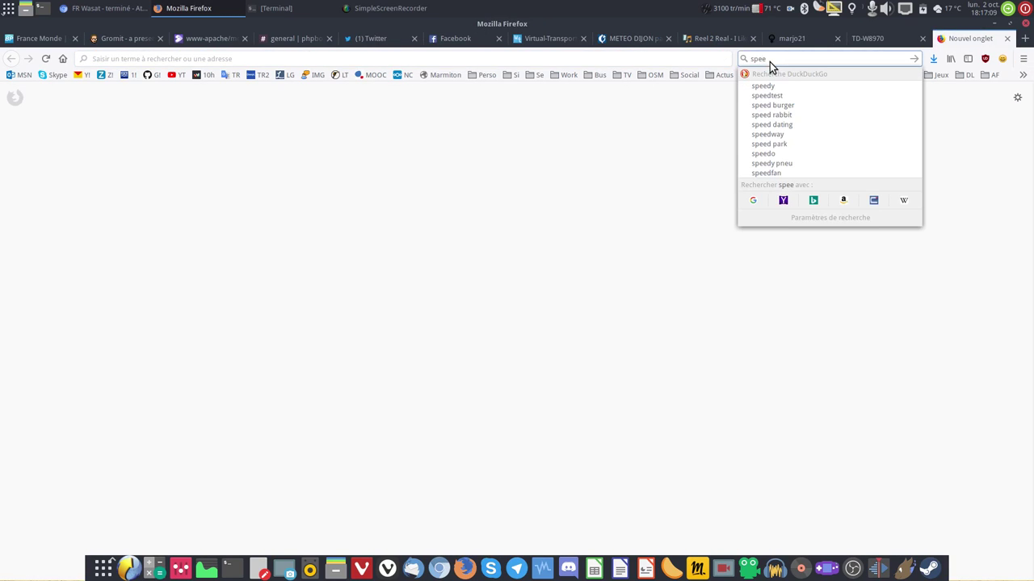
{"action": "type", "text": "dtest"}
{"action": "key", "text": "Return"}
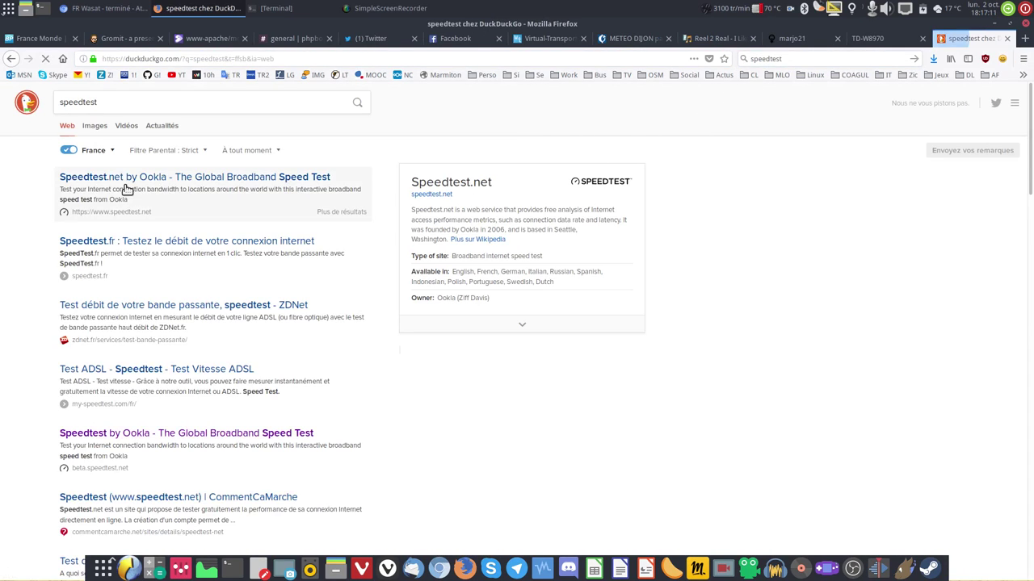
{"action": "left_click", "coordinate": [146, 433]}
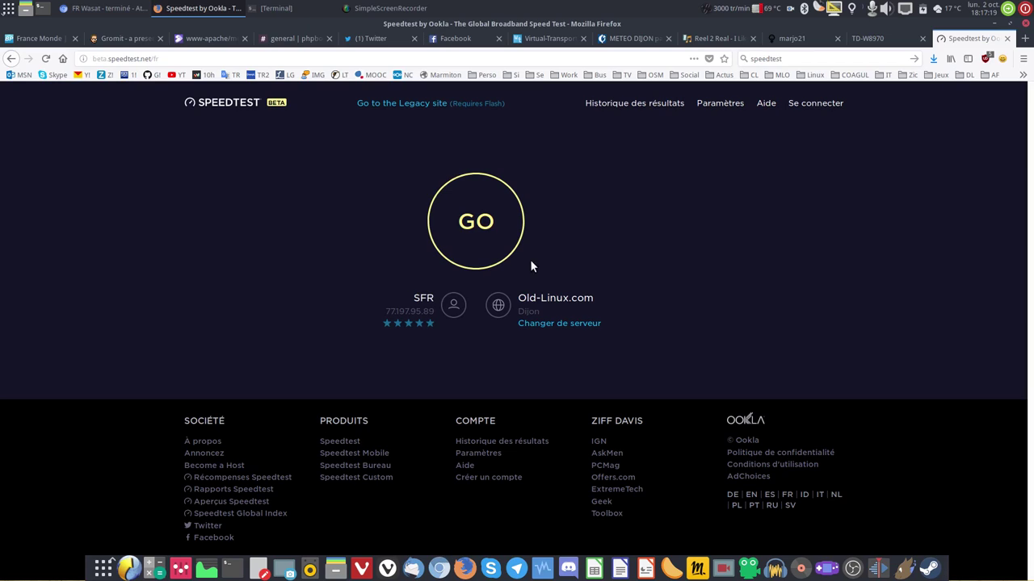
Run the connection speed test against the Old-Linux.com server, then close its tab.
{"action": "left_click", "coordinate": [473, 242]}
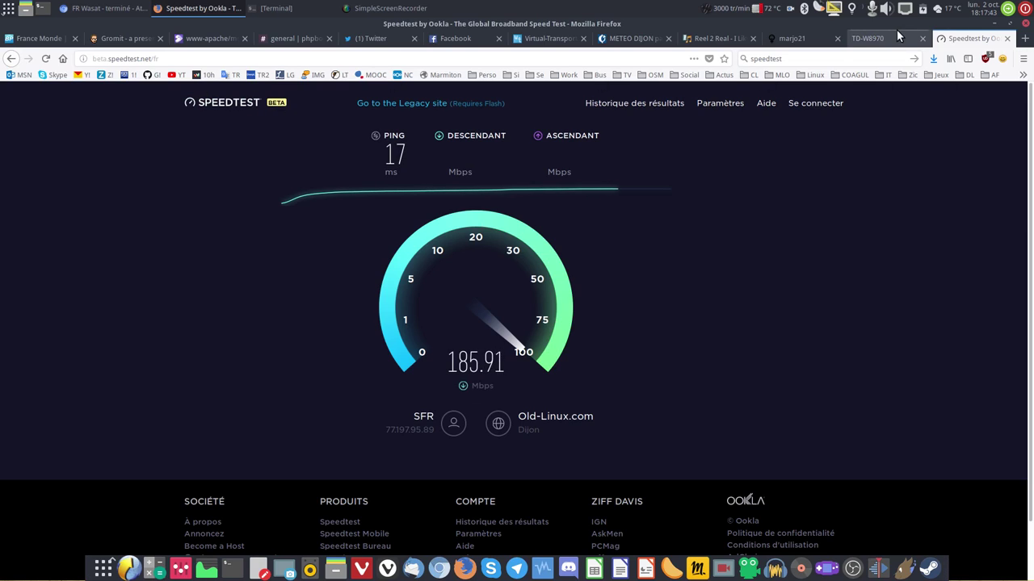
{"action": "left_click", "coordinate": [1006, 40]}
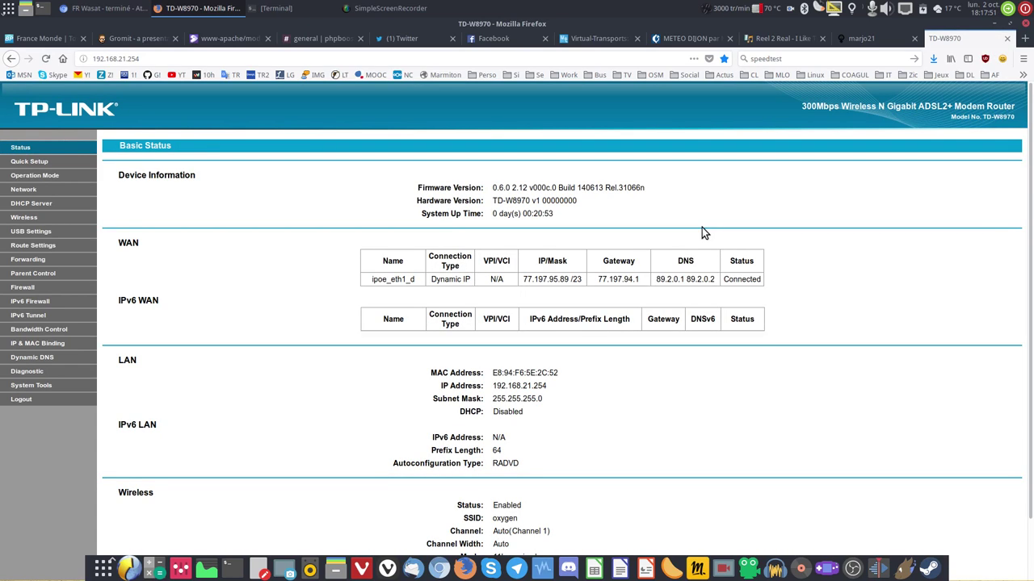
Reopen the router's forwarding section to review the virtual server rules pointing to 192.168.21.250.
{"action": "left_click", "coordinate": [42, 250]}
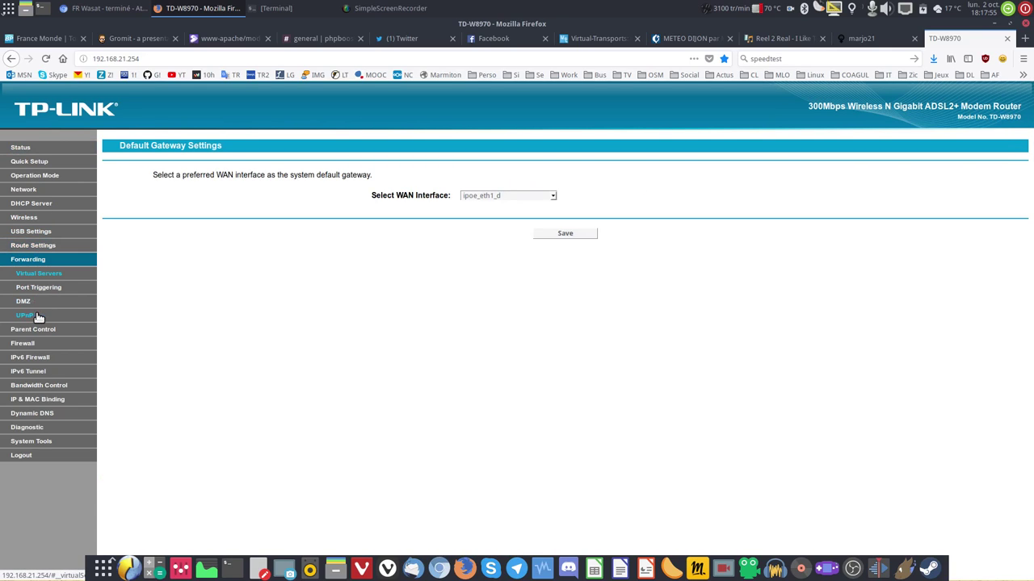
{"action": "left_click", "coordinate": [38, 317]}
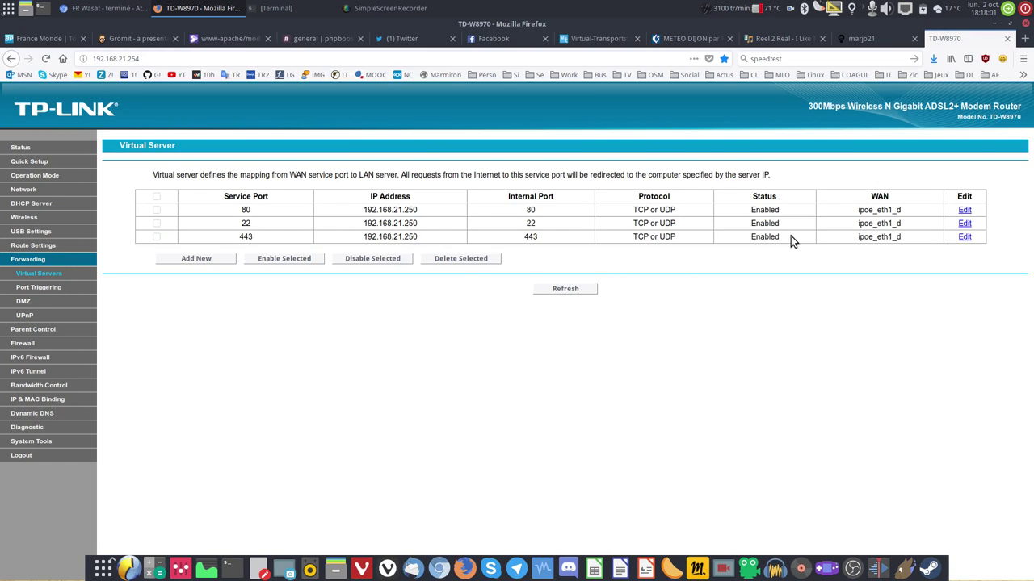
Open the Serveur Oxygen 10 bookmark in a new tab, try an edited address, and close the tab.
{"action": "left_click", "coordinate": [514, 78]}
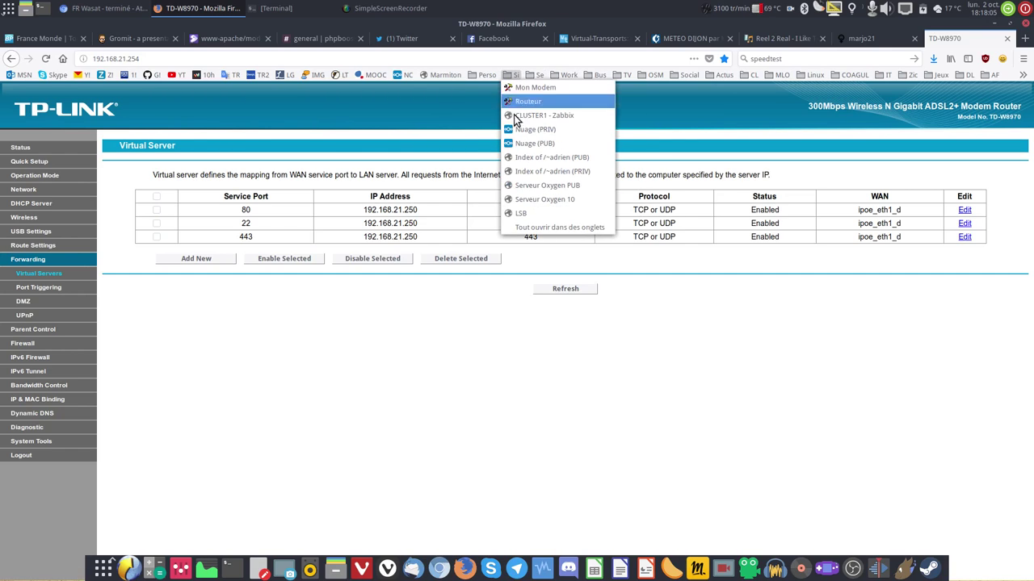
{"action": "left_click", "coordinate": [567, 201]}
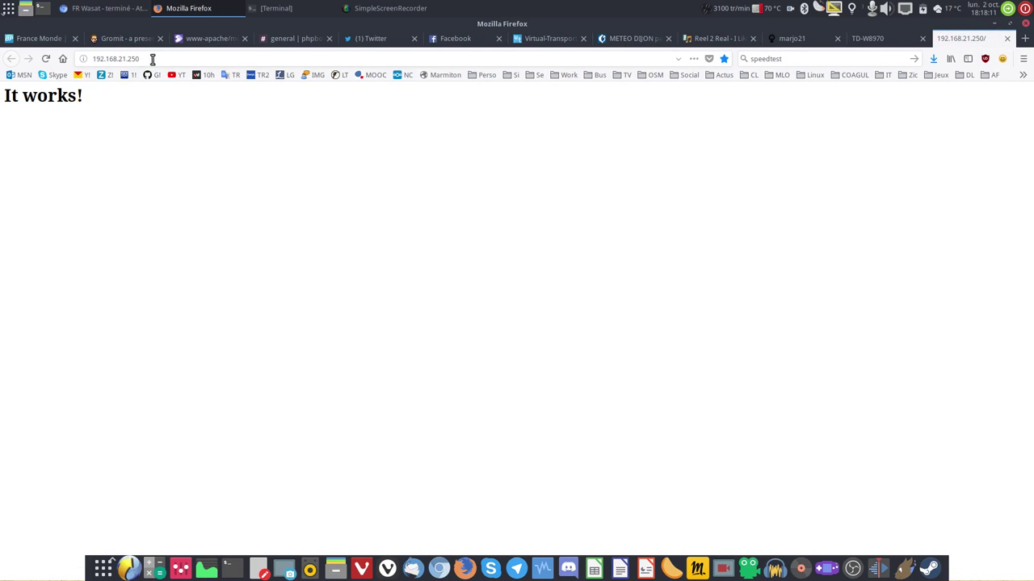
{"action": "left_click_drag", "start_coordinate": [139, 61], "coordinate": [174, 61]}
{"action": "type", "text": "1"}
{"action": "key", "text": "Return"}
{"action": "left_click", "coordinate": [11, 59]}
{"action": "left_click", "coordinate": [1007, 38]}
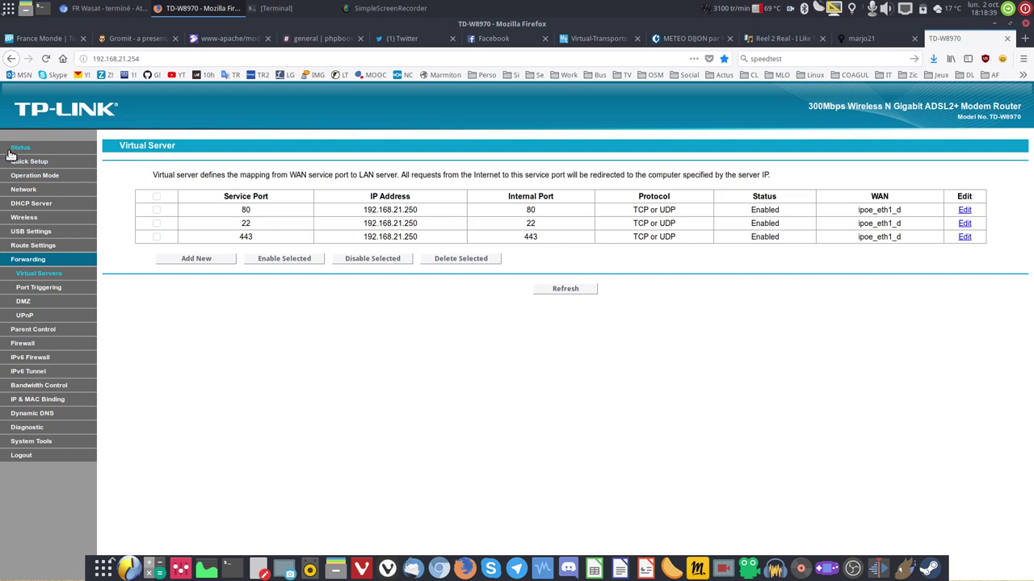
Return to the router's Basic Status page and minimise the browser window.
{"action": "left_click", "coordinate": [16, 149]}
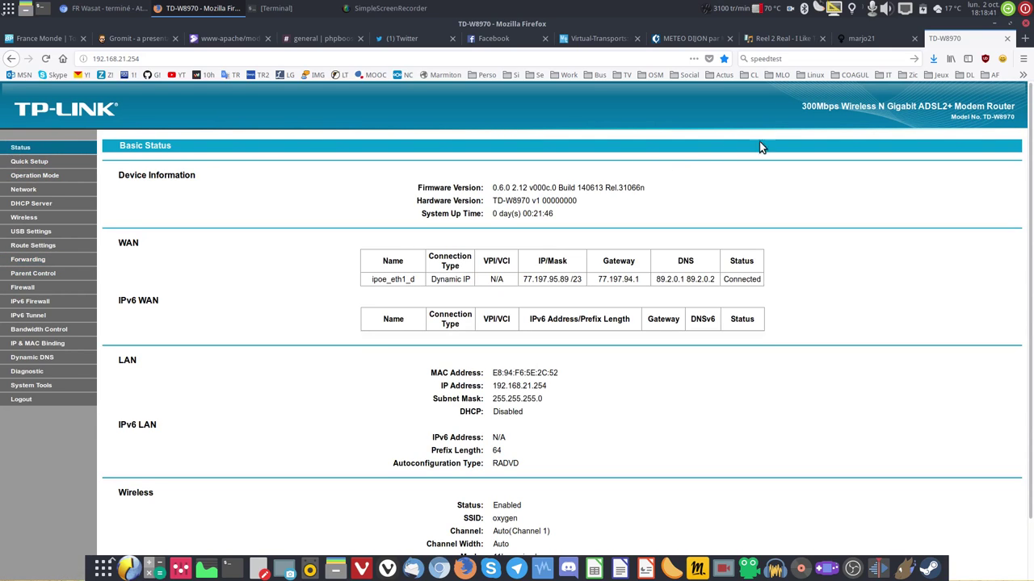
{"action": "left_click", "coordinate": [996, 25]}
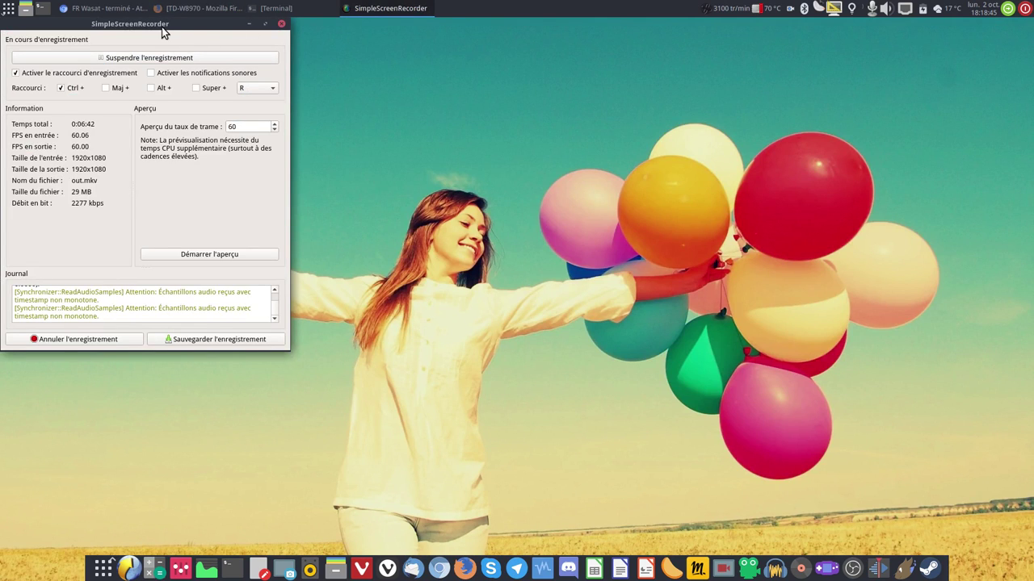